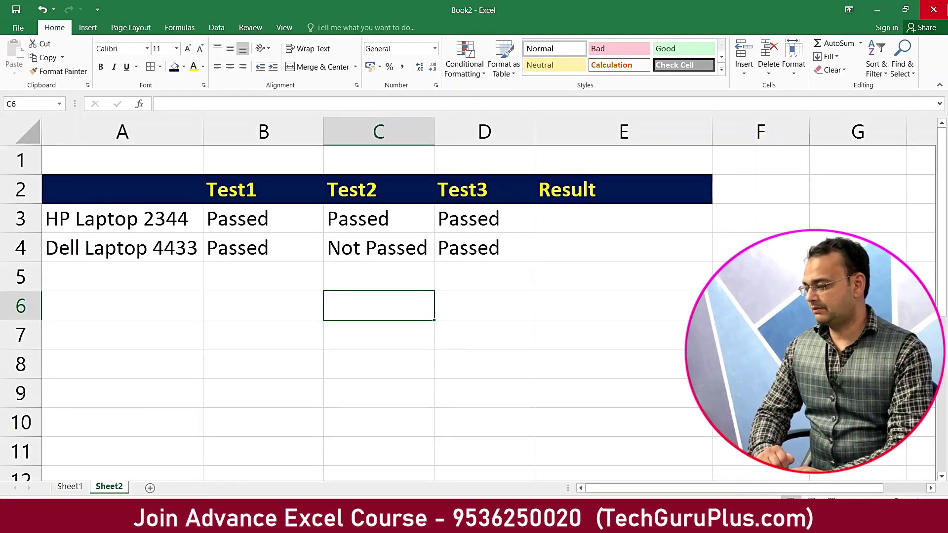
Walk through the laptop names and their Test1–Test3 results, noting the Not Passed Test2
click(380, 406)
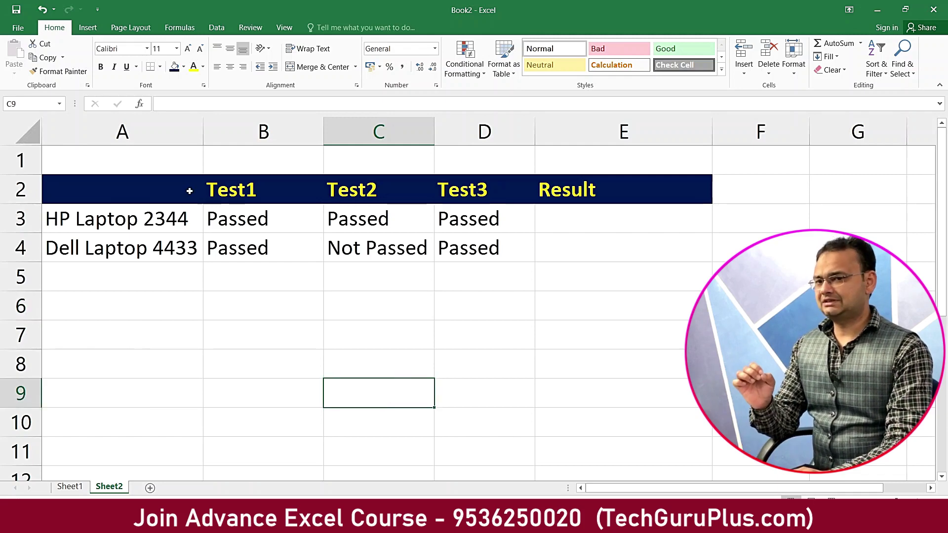
drag(160, 221, 159, 243)
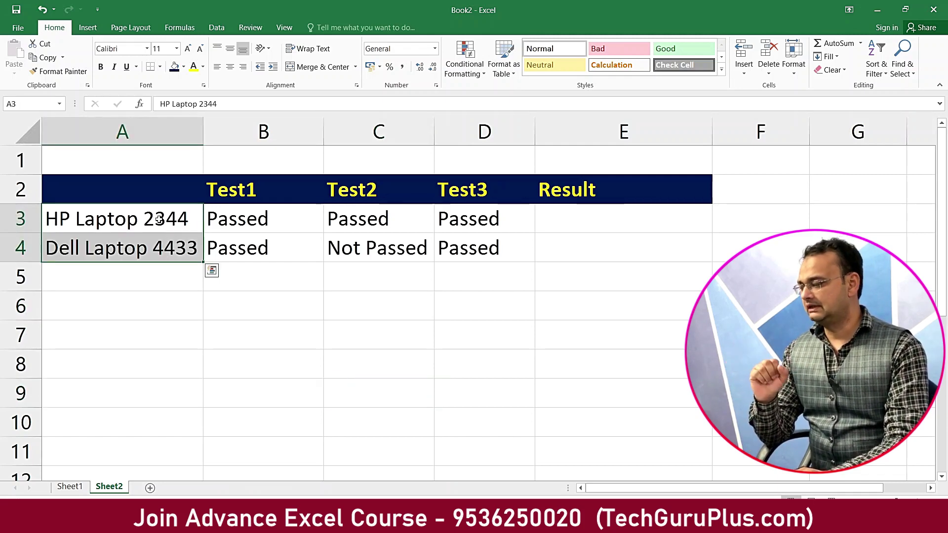
click(267, 188)
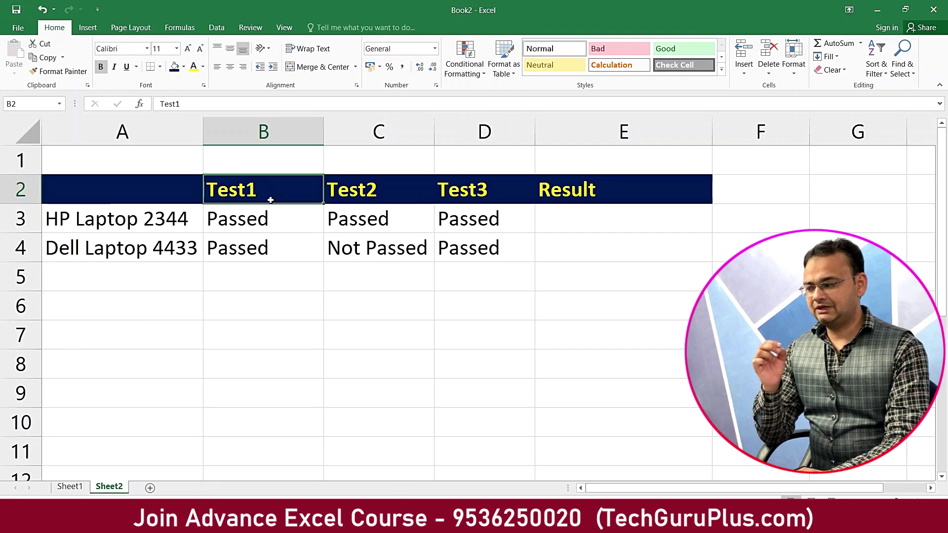
drag(271, 200, 271, 211)
click(330, 229)
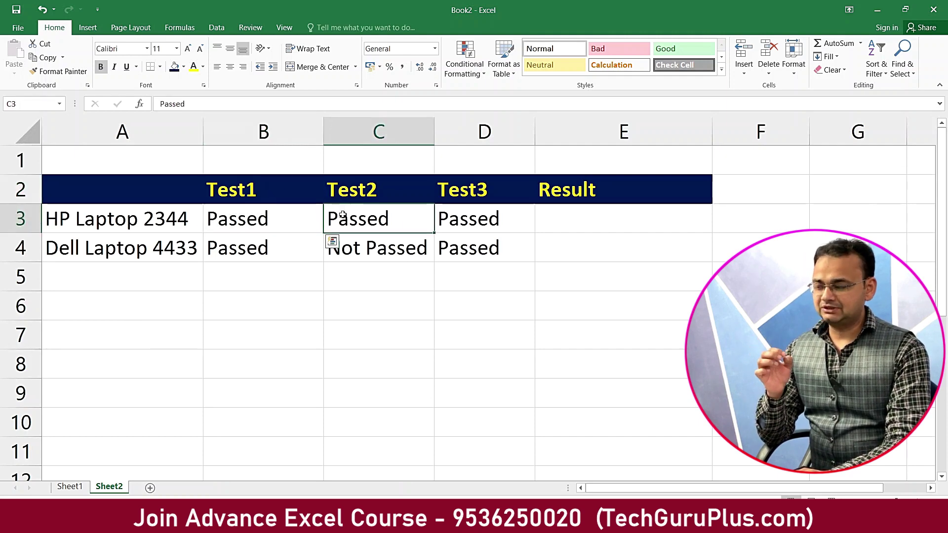
click(452, 210)
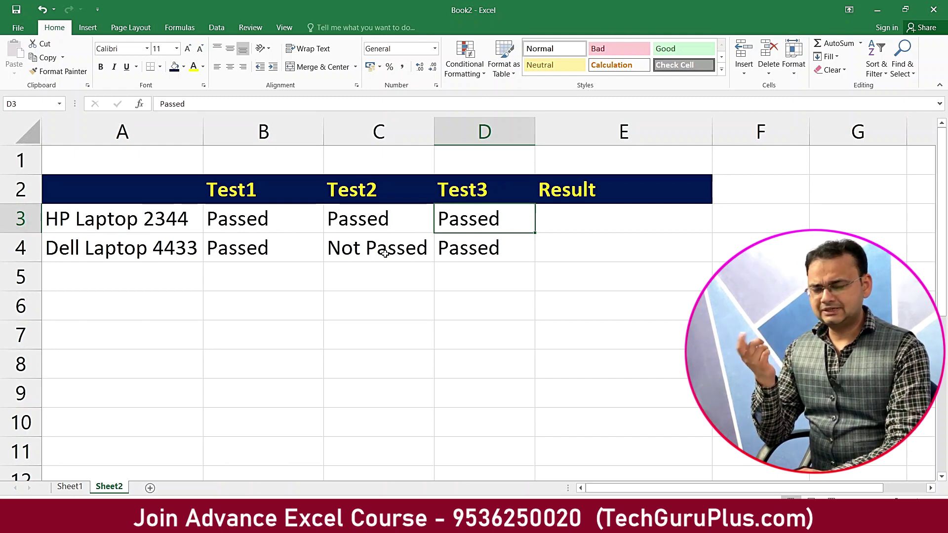
click(365, 246)
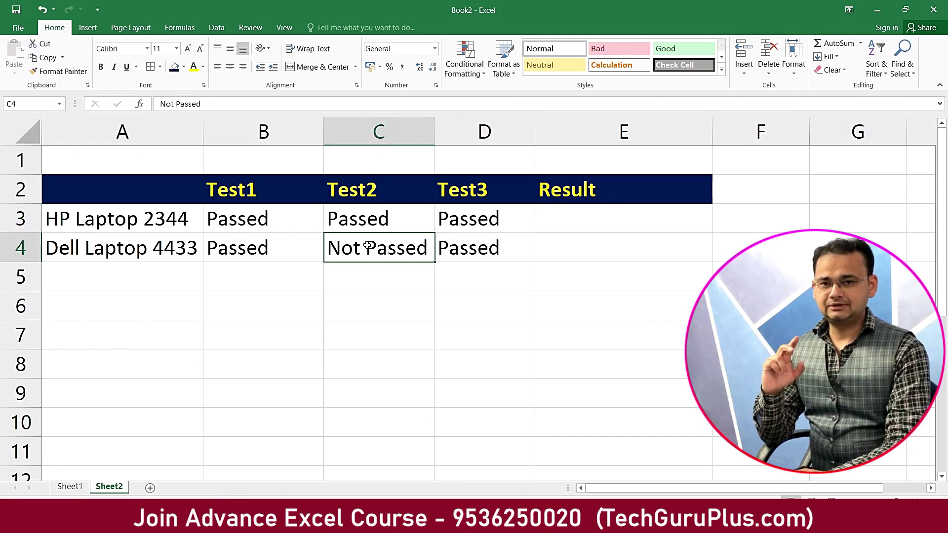
Compare the HP and Dell rows' three test results against their empty Result cells
click(571, 220)
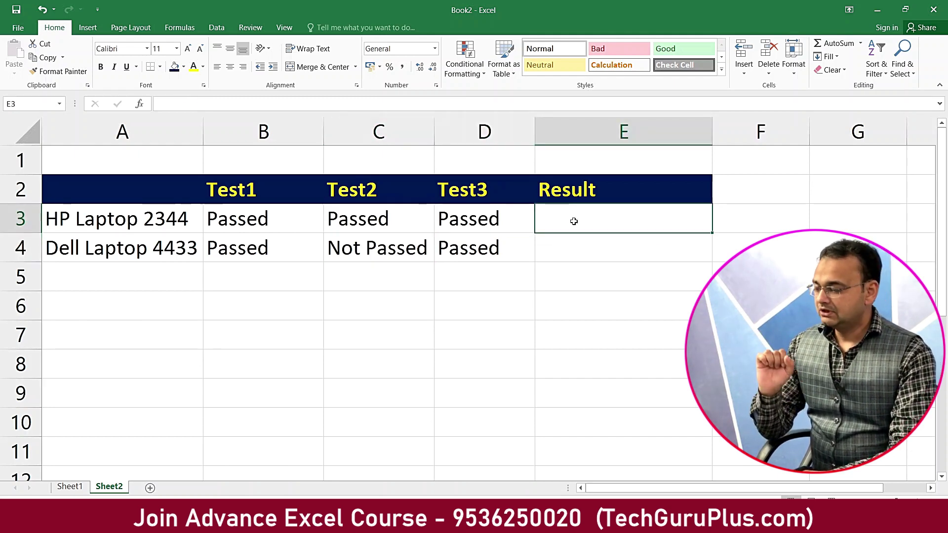
drag(260, 218, 513, 217)
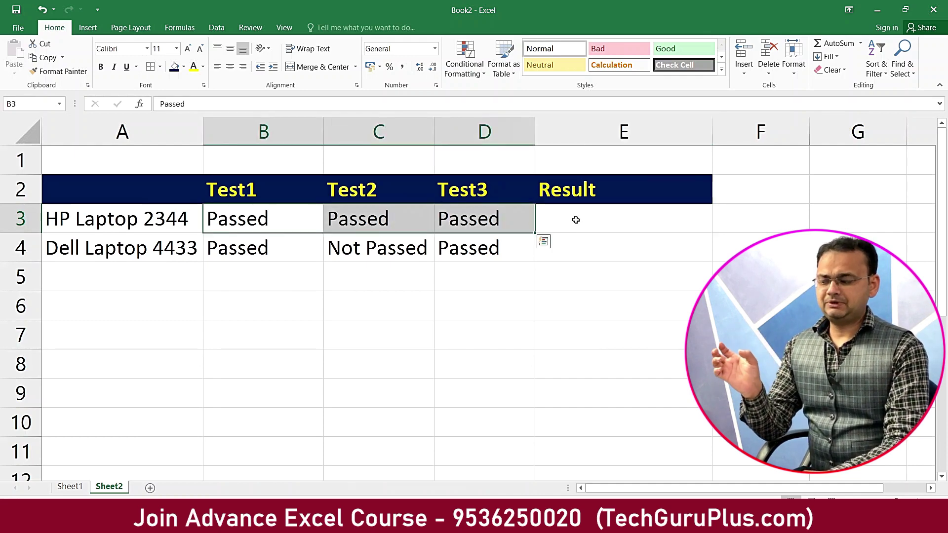
click(575, 220)
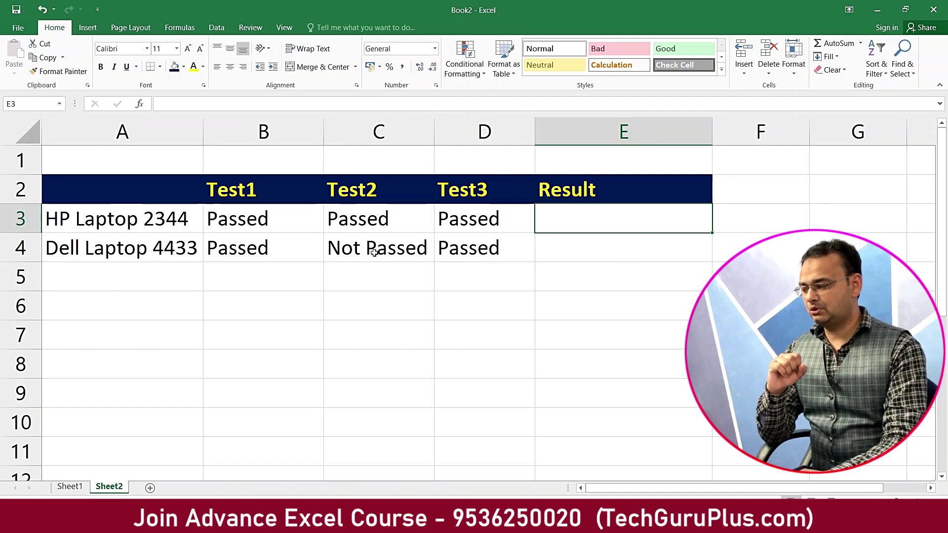
drag(264, 250, 474, 253)
click(388, 252)
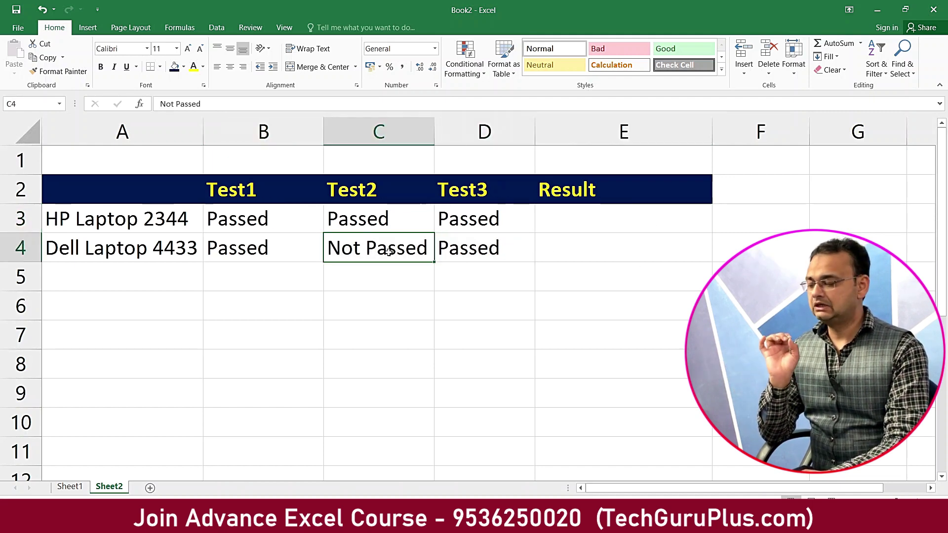
click(606, 244)
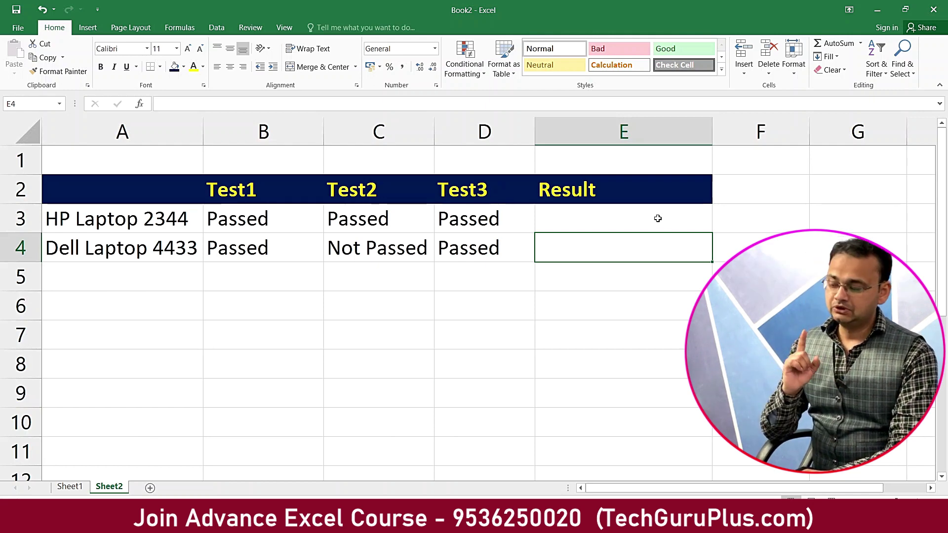
Begin the HP Result formula in E3 as =IF(AND(
click(658, 218)
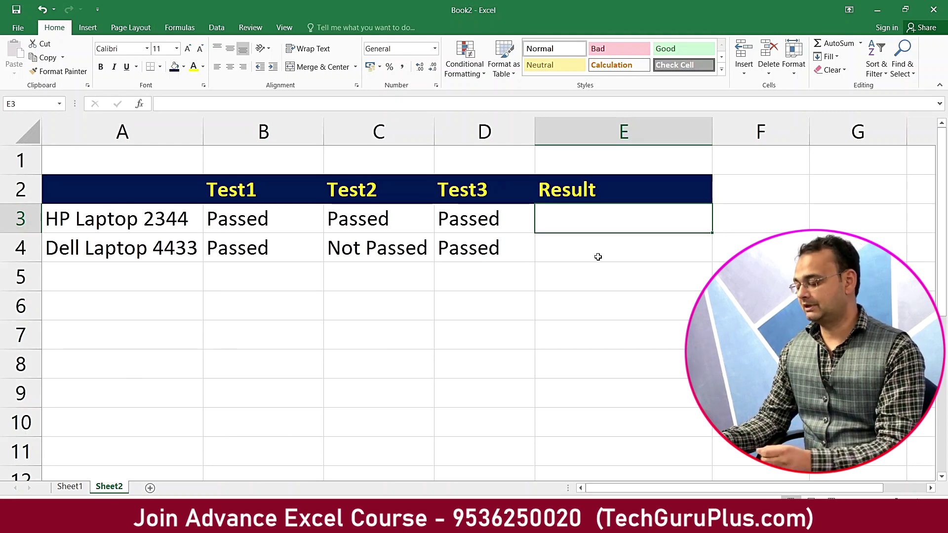
text(=IF)
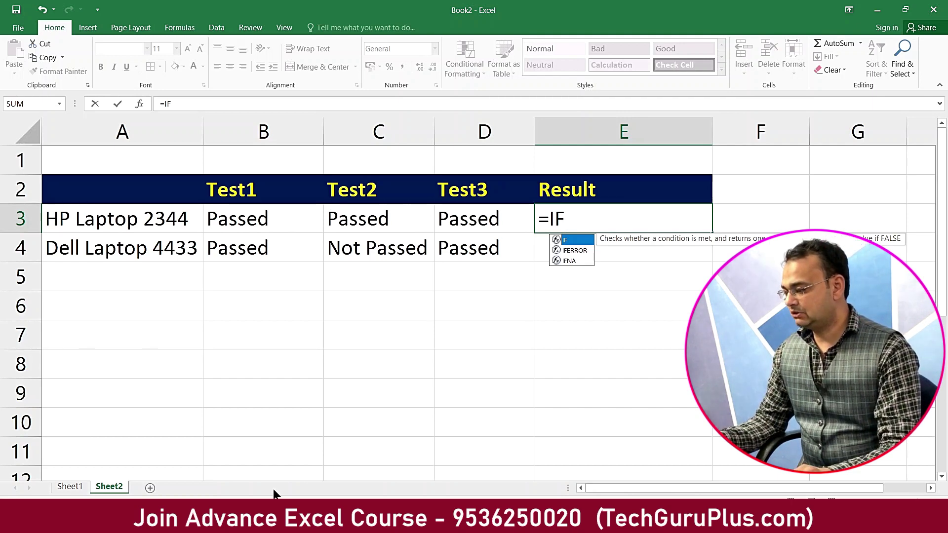
text(()
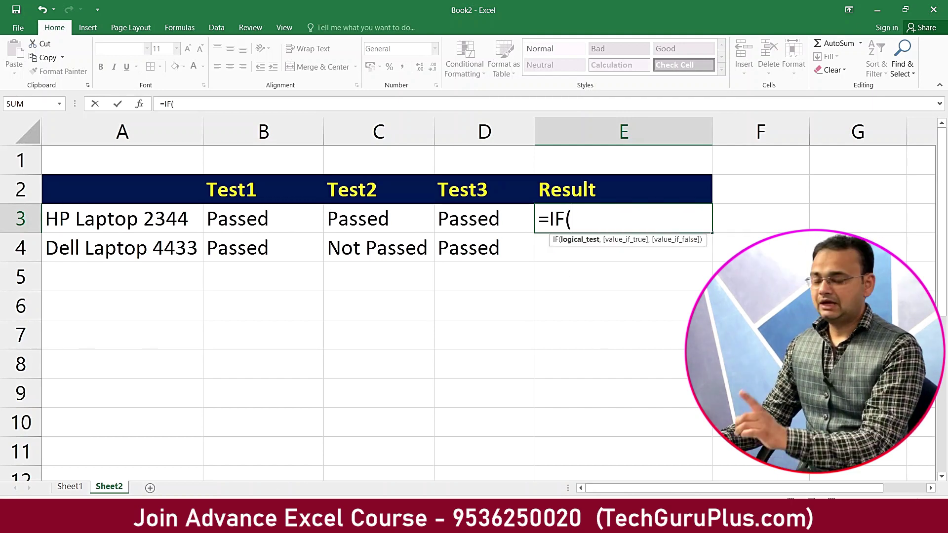
text(AND)
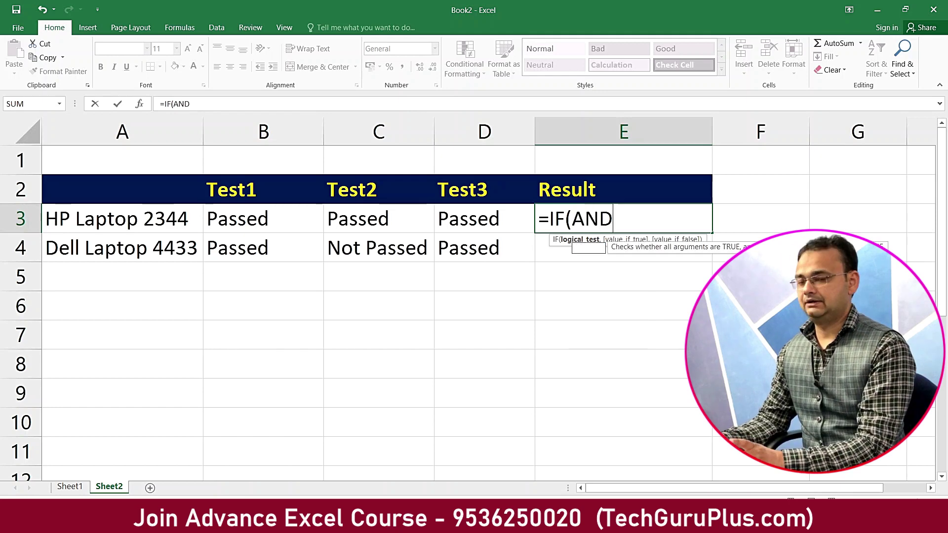
text(()
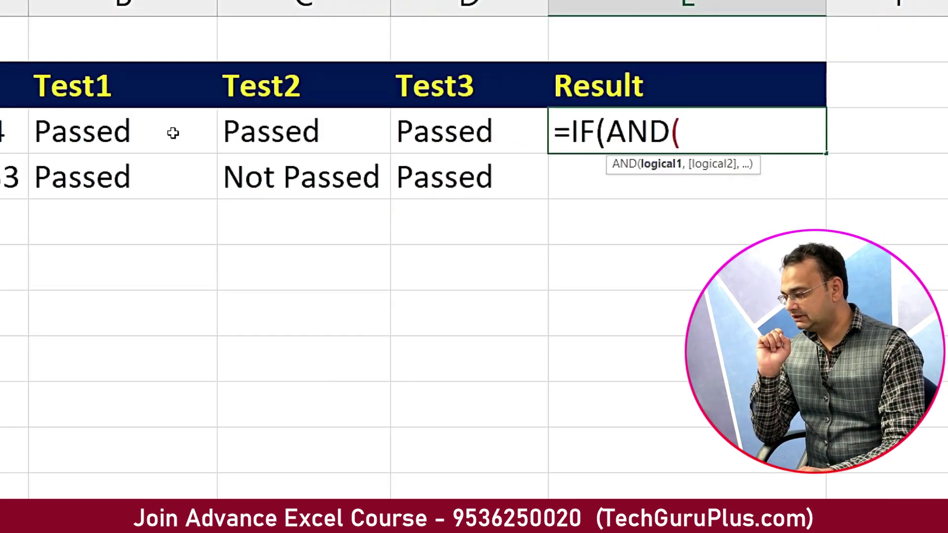
Add B3="Passed" and C3="Passed" as the first two AND conditions in E3's formula
click(173, 132)
text(=")
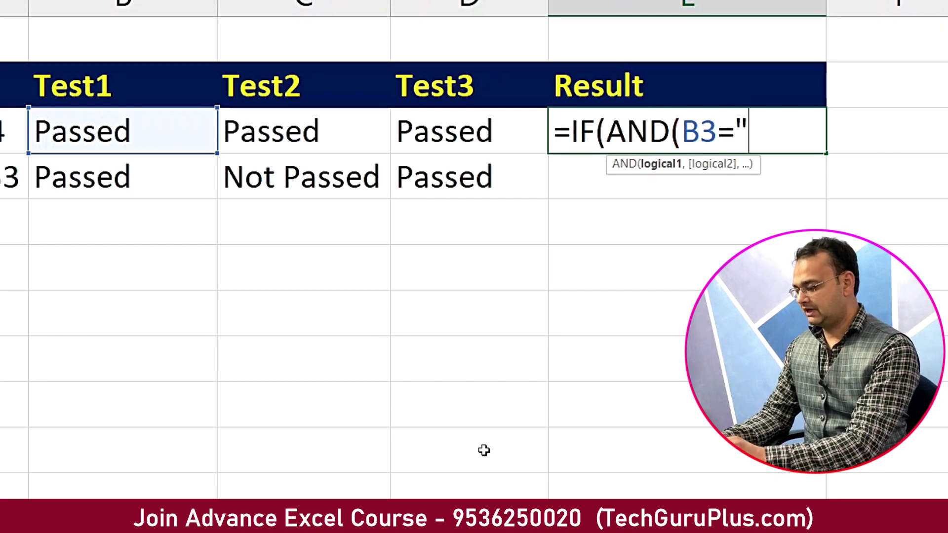
text(Passed")
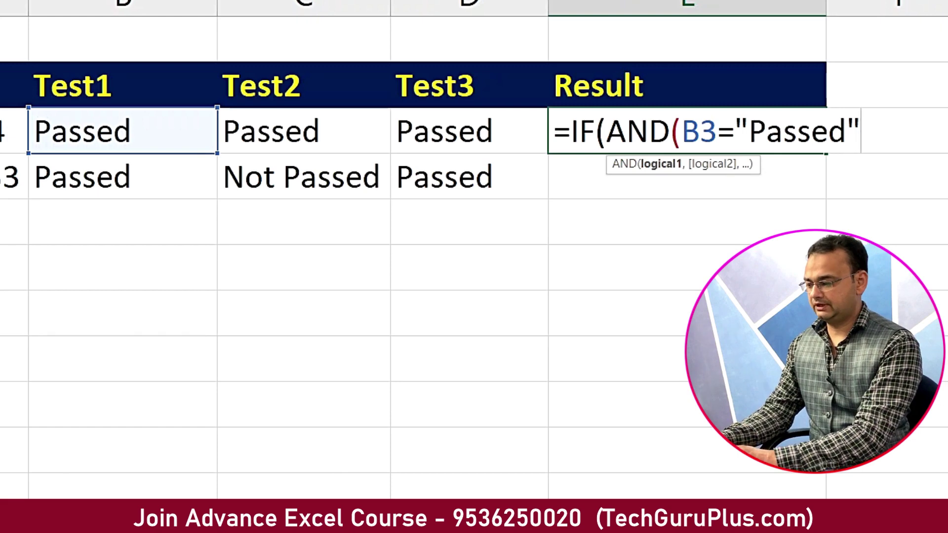
text(,)
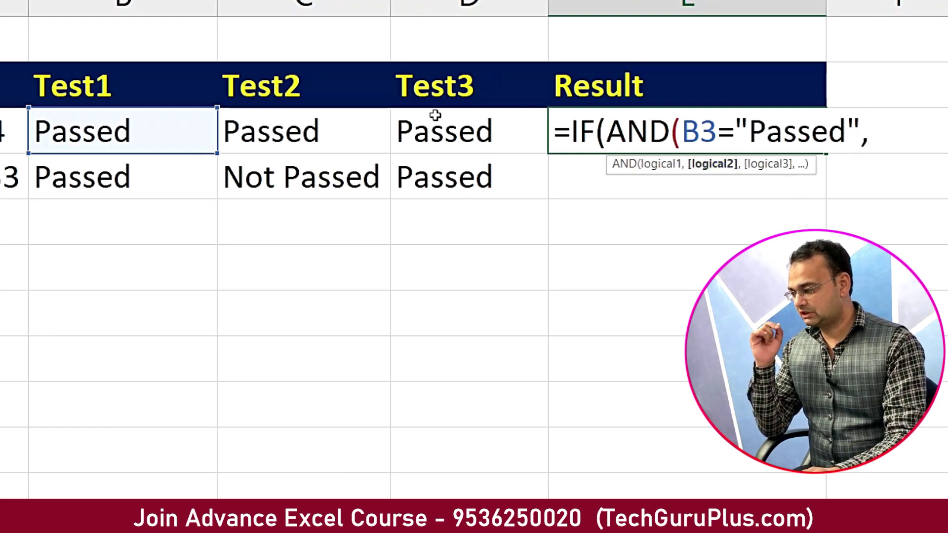
click(348, 140)
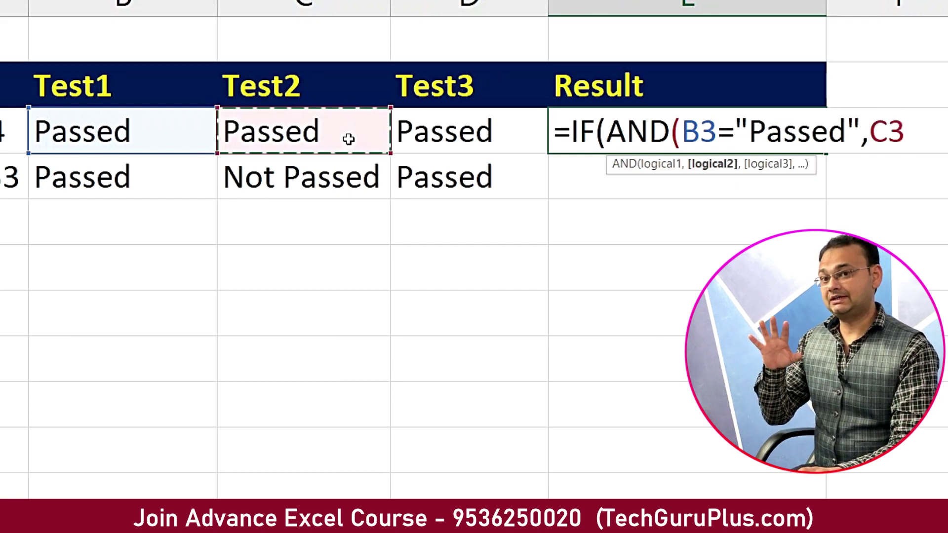
text(="Pa)
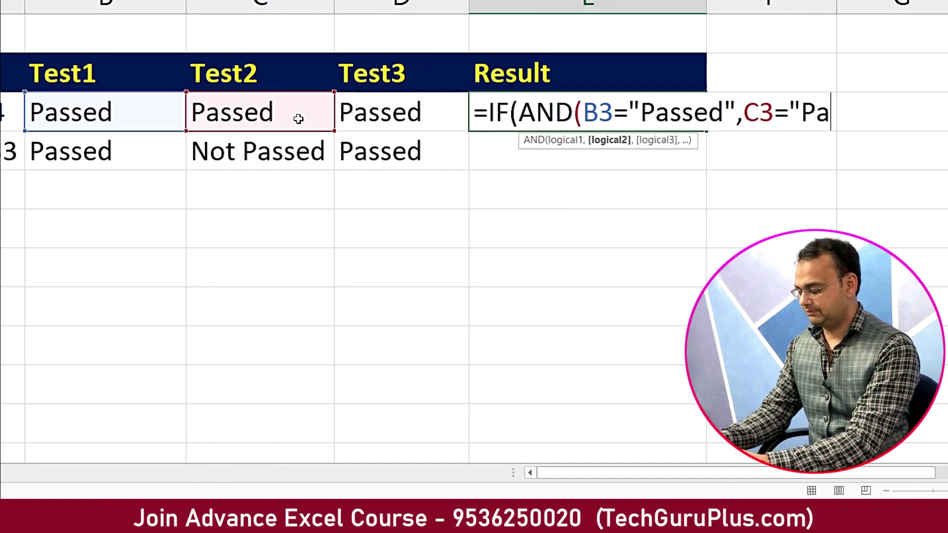
text(ssed")
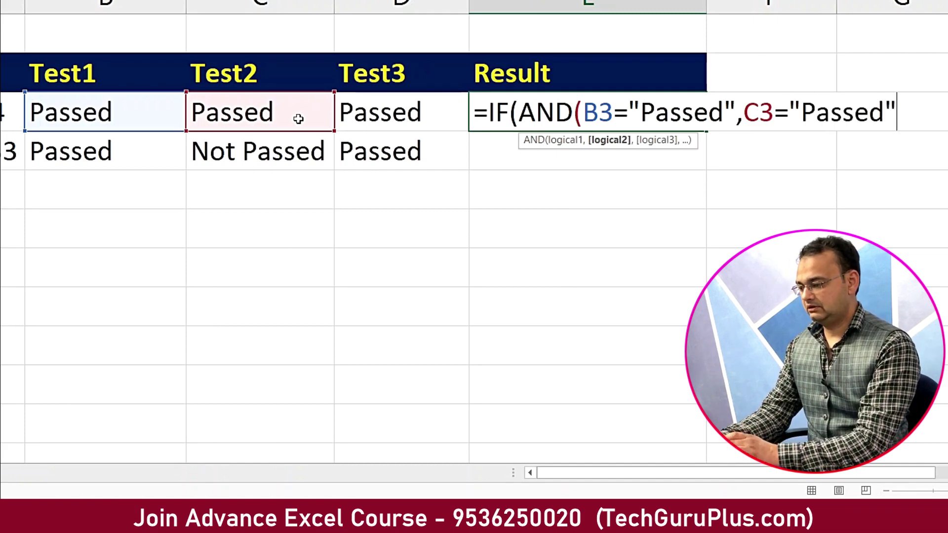
text(,)
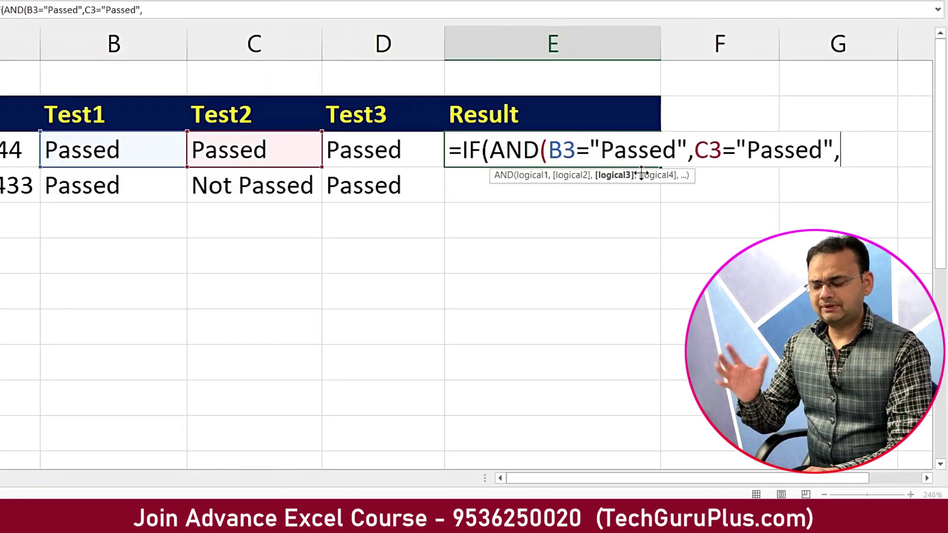
Add D3="Passed" as the third AND condition, close the AND bracket, and add the argument comma
click(395, 148)
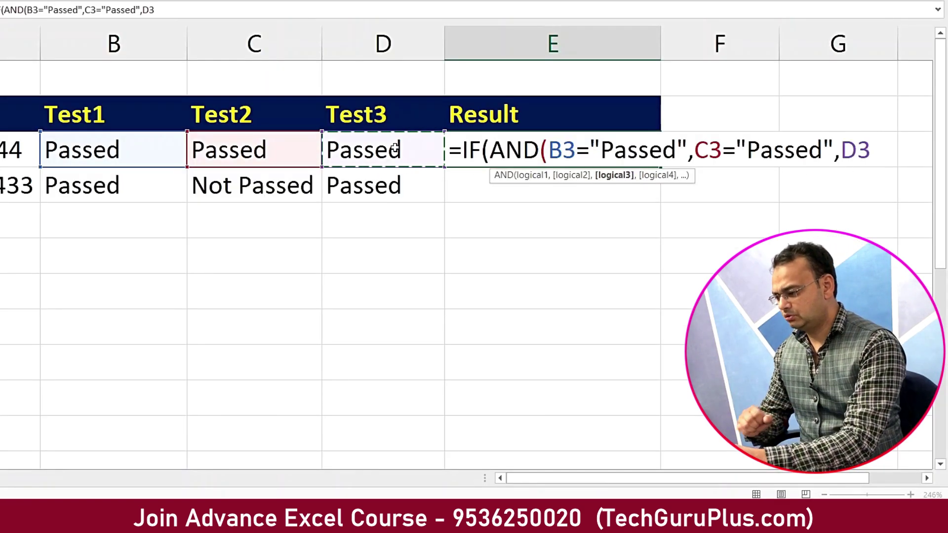
text(="Passed")
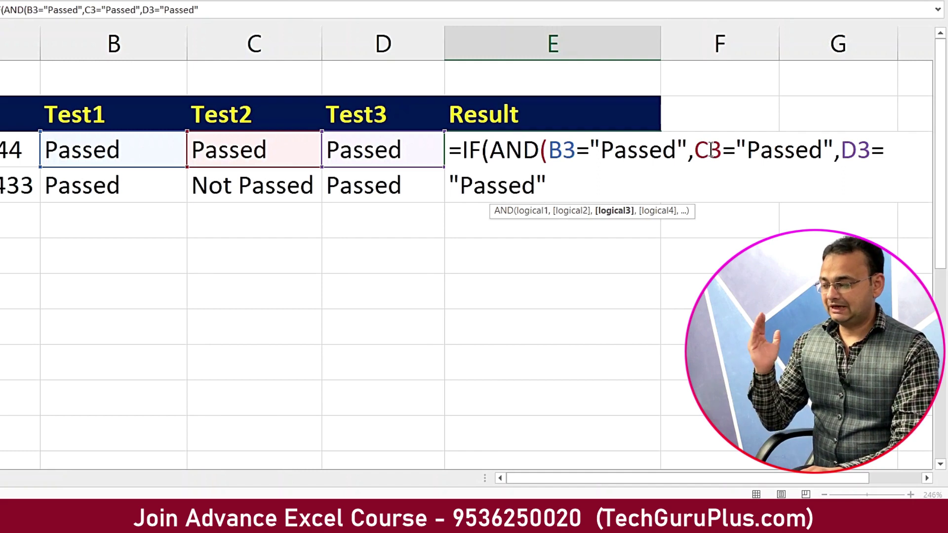
drag(601, 149, 673, 148)
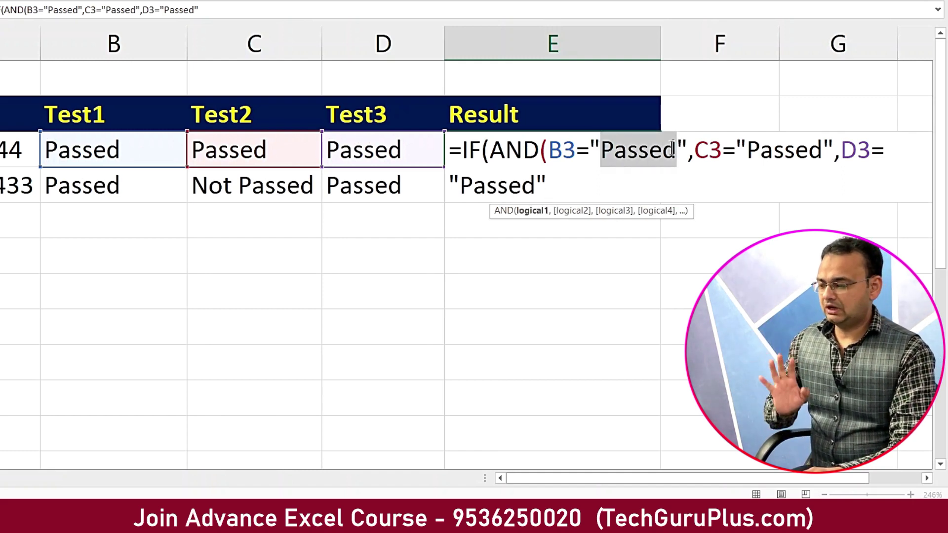
drag(747, 149, 823, 149)
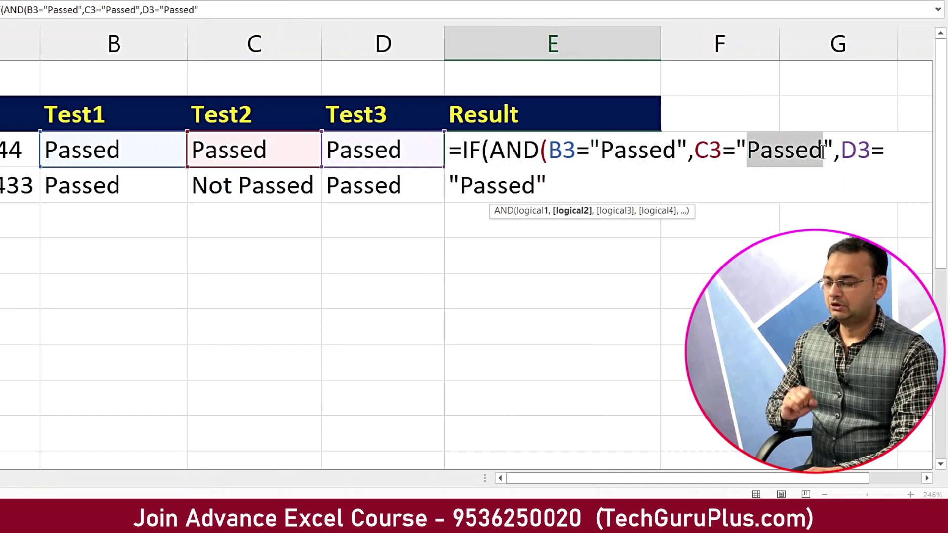
click(616, 183)
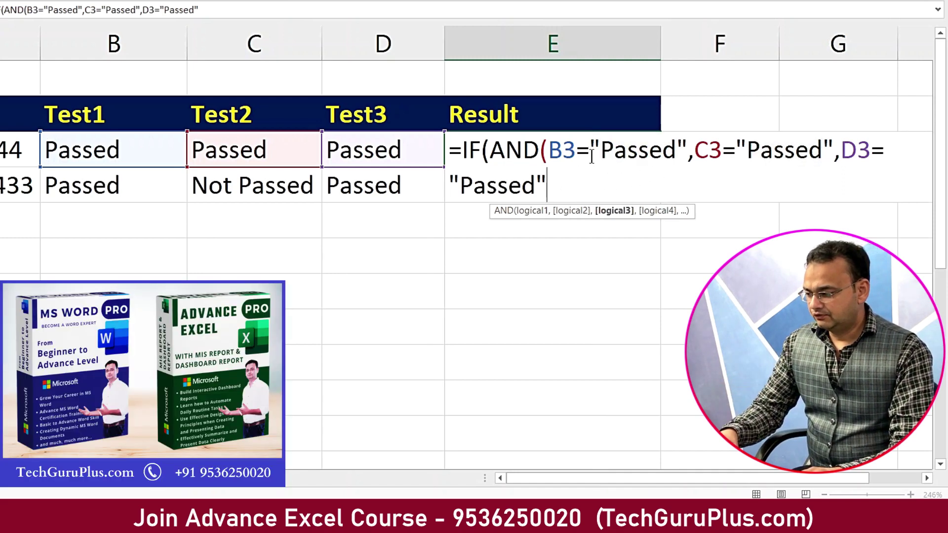
text(,)
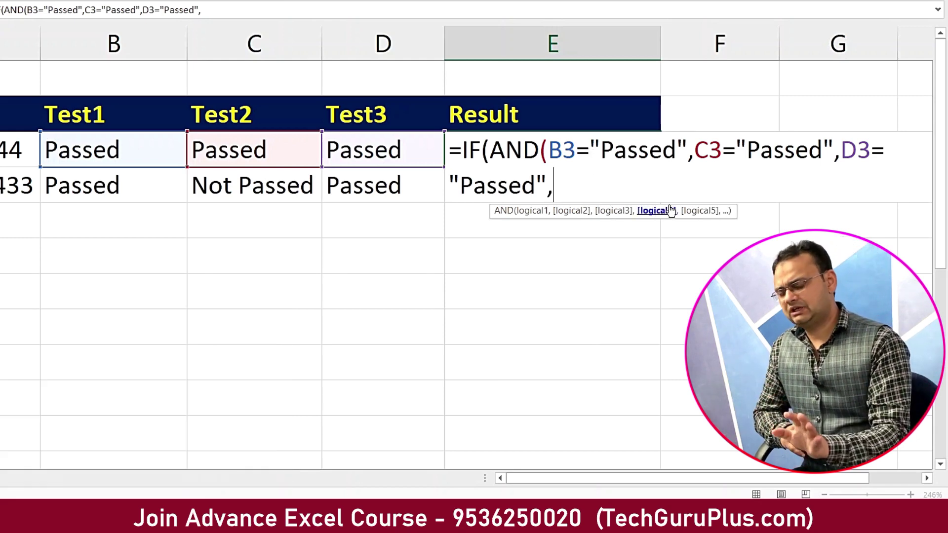
key(BackSpace)
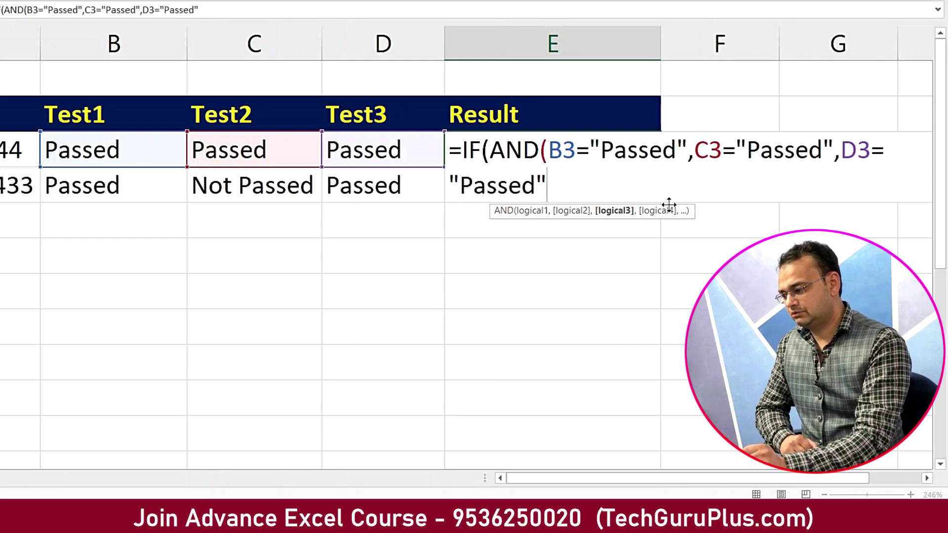
text())
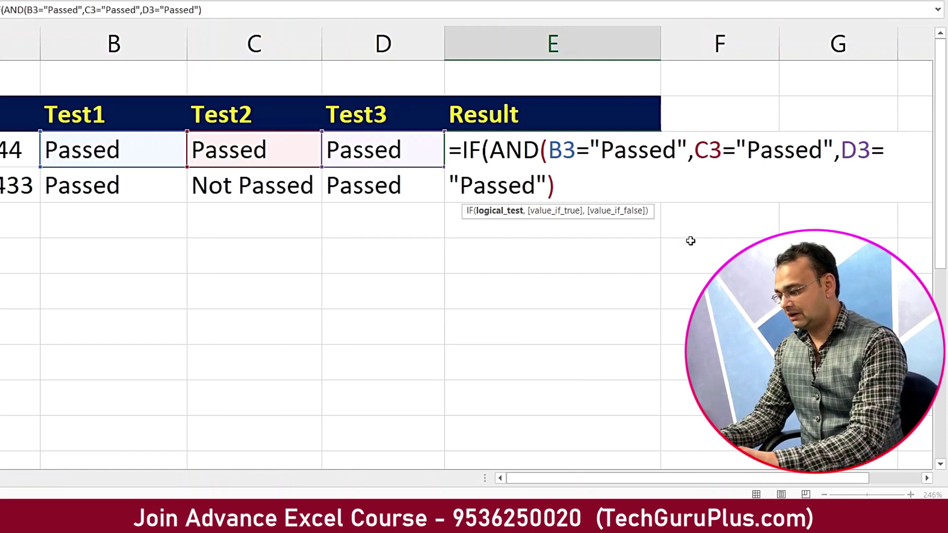
text(,)
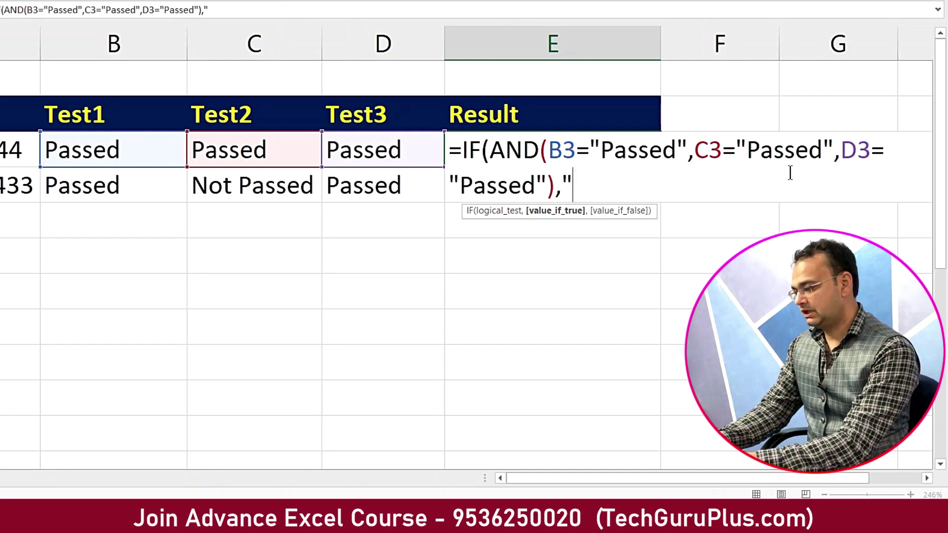
Finish E3's IF with "OK Tested" if true and "Poor Quality" if false, so E3 shows OK Tested
text(ested)
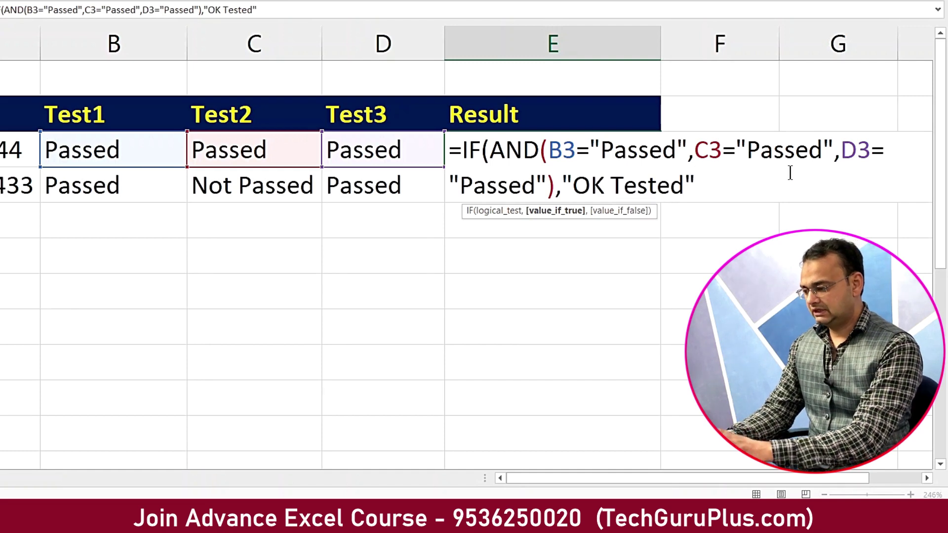
text(,)
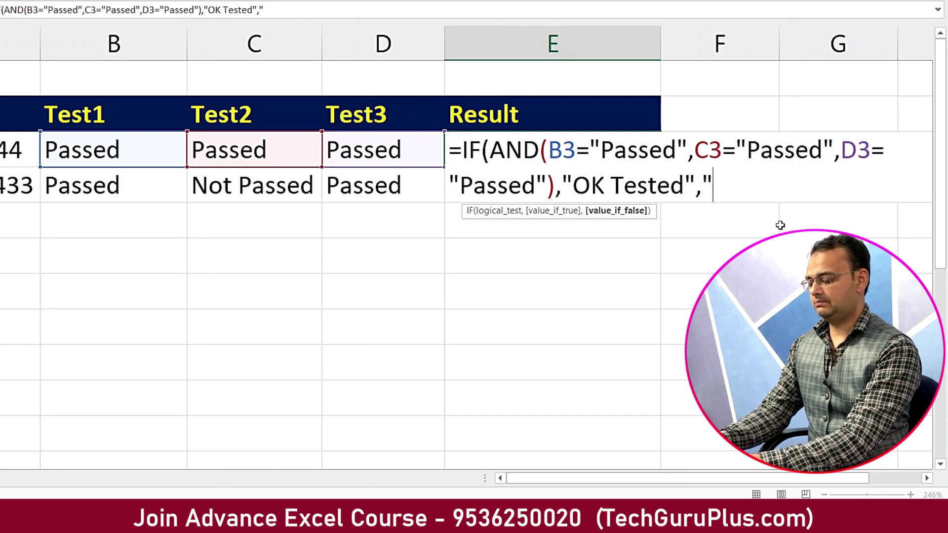
text(Poor Quality")
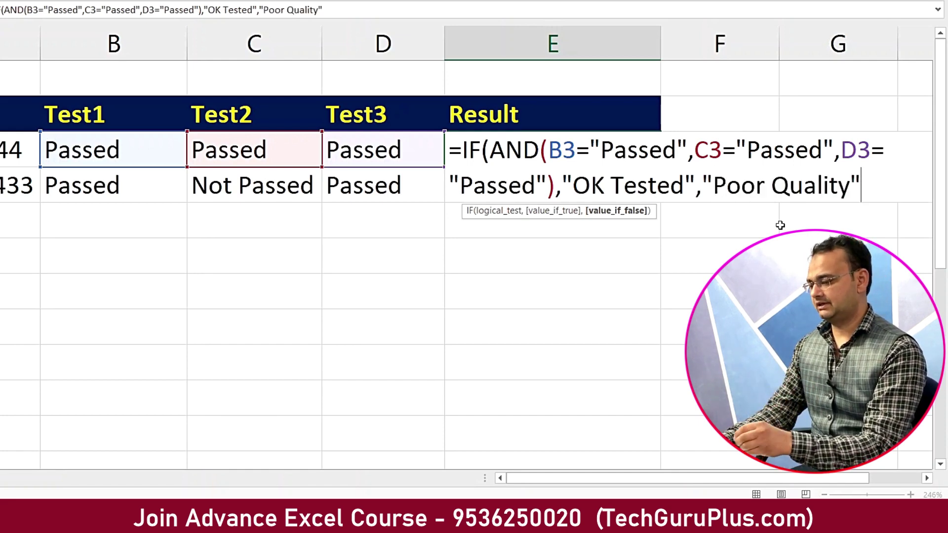
text())
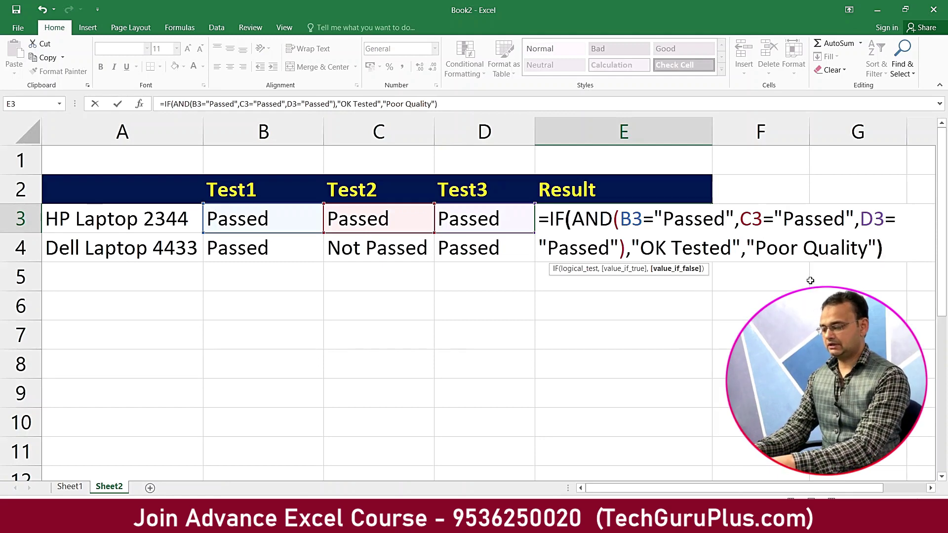
key(Return)
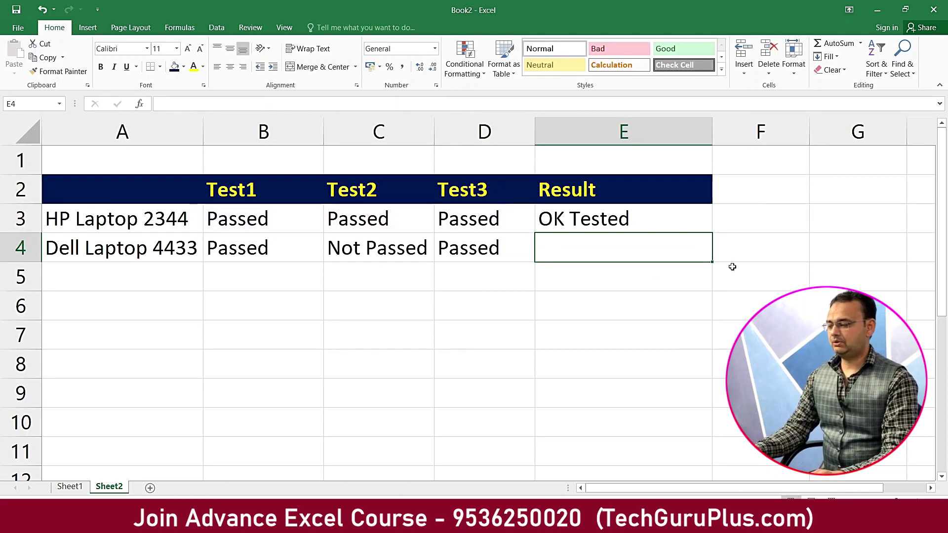
Fill the E3 Result formula down to E4, giving Poor Quality for the Dell laptop
click(643, 220)
drag(213, 221, 454, 224)
click(701, 221)
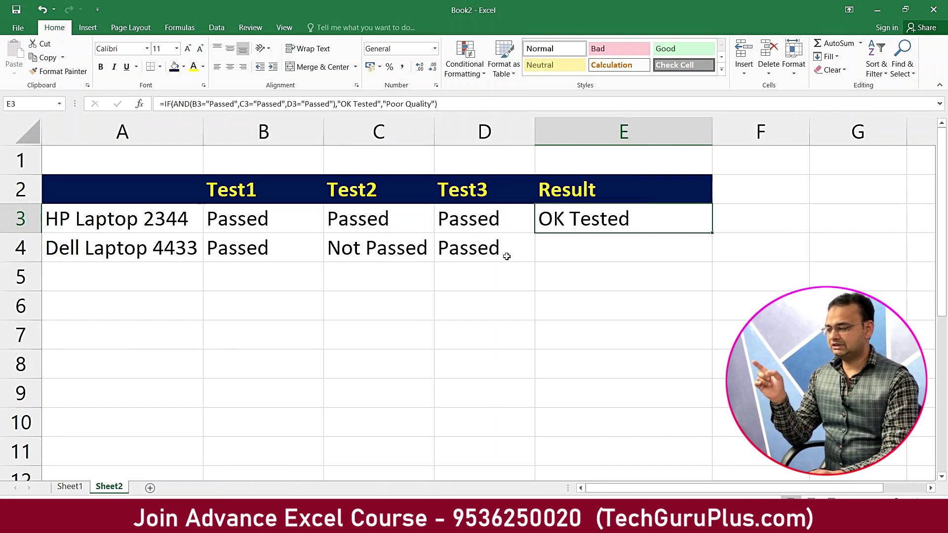
drag(712, 251, 686, 246)
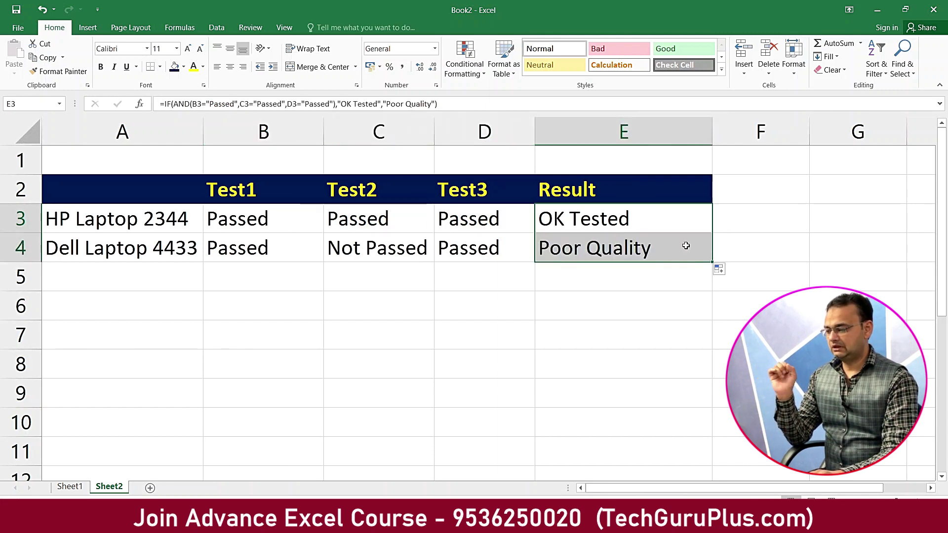
click(686, 246)
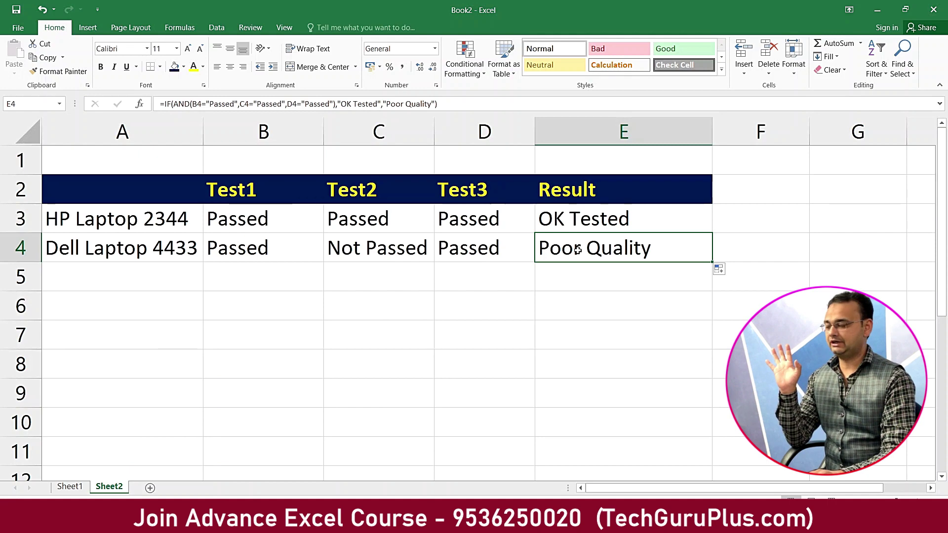
click(414, 252)
click(281, 254)
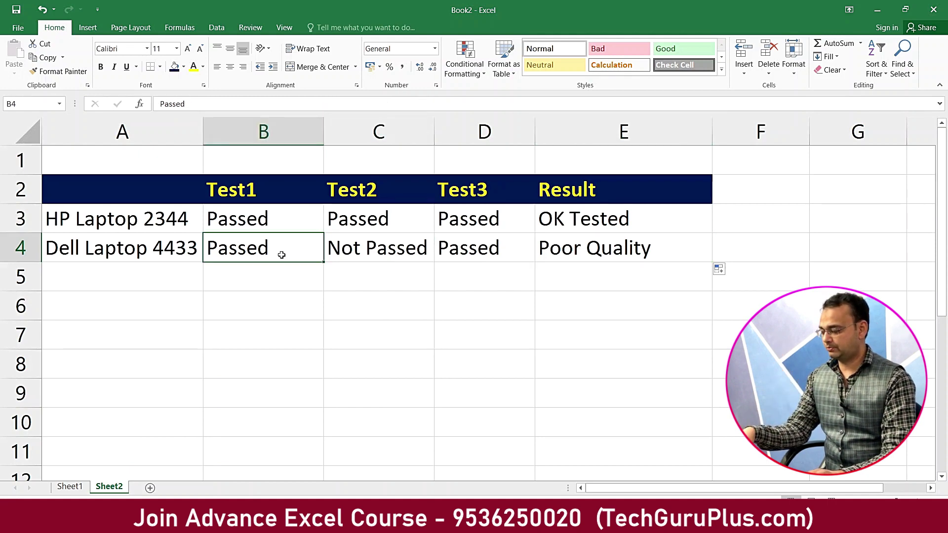
Copy Passed from B4 into C4 so the Dell laptop's Test2 passes, then check E4
key(ctrl+c)
click(361, 252)
key(ctrl+v)
click(645, 254)
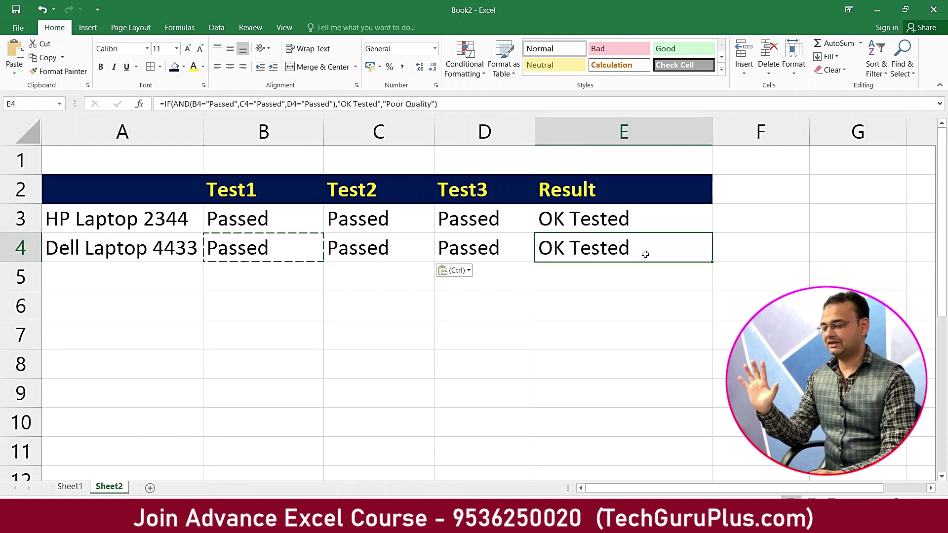
mouse_move(290, 257)
mouse_down()
mouse_move(554, 247)
mouse_move(499, 252)
mouse_up()
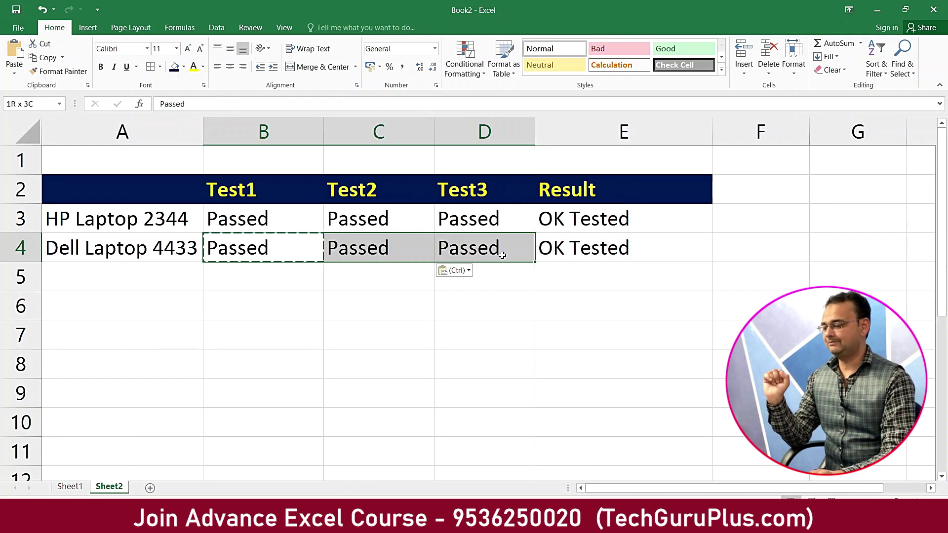
key(Escape)
Change the Dell laptop's Test1 in B4 to aaa and check E4's recalculated result
click(281, 248)
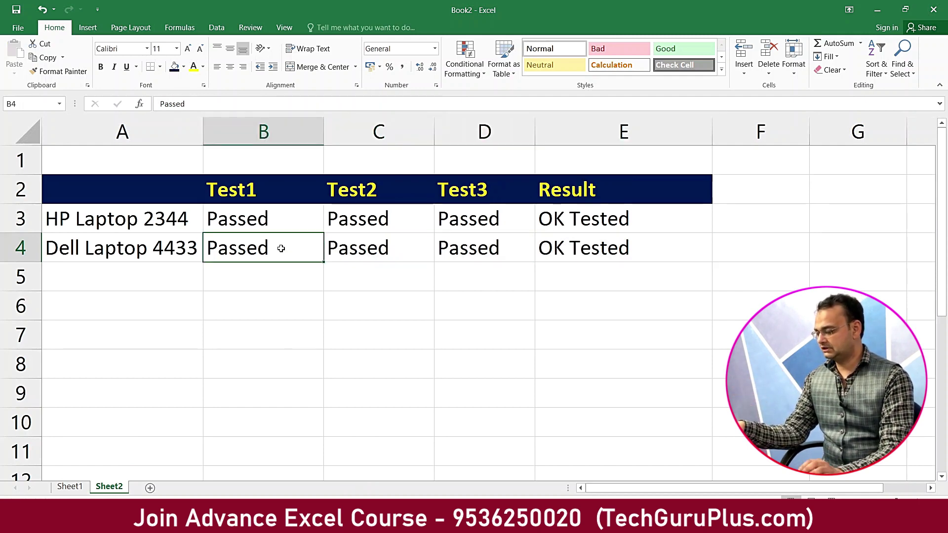
text(aaa)
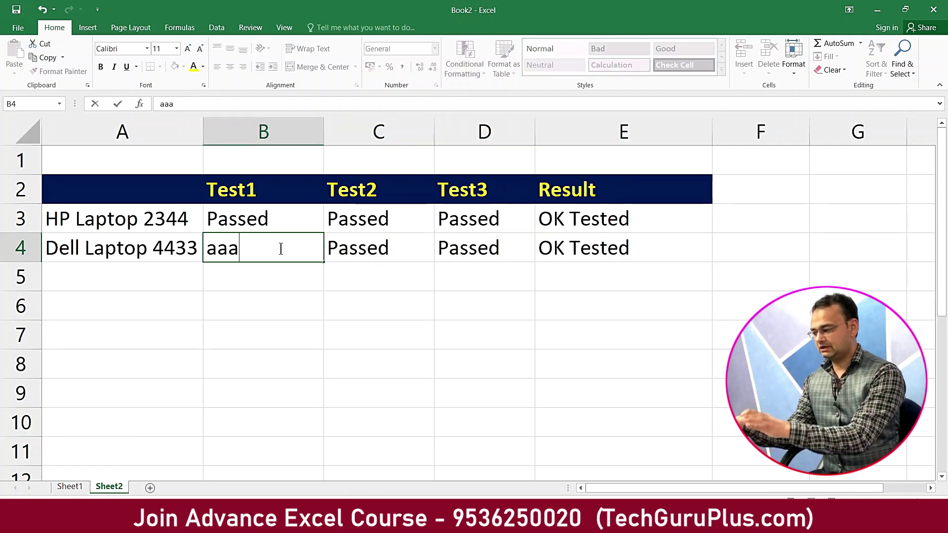
key(Return)
click(570, 249)
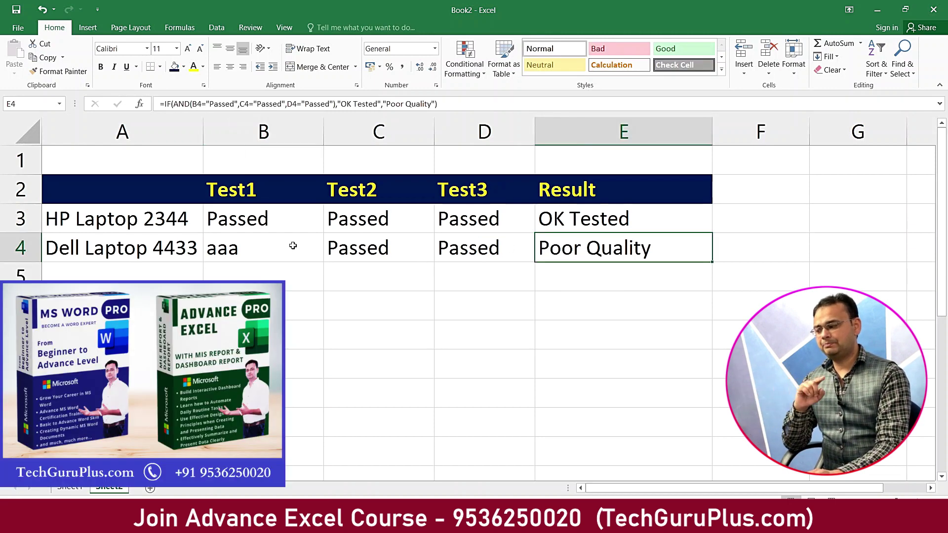
click(469, 246)
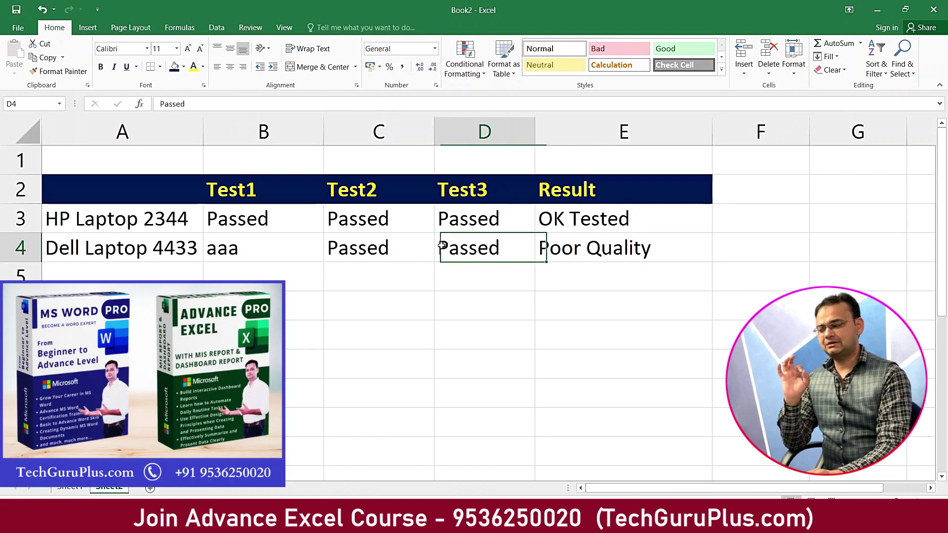
key(shift+Left)
key(shift+Left)
Compare E3's formula with E4's, highlighting the Poor Quality text in E4's formula
click(576, 214)
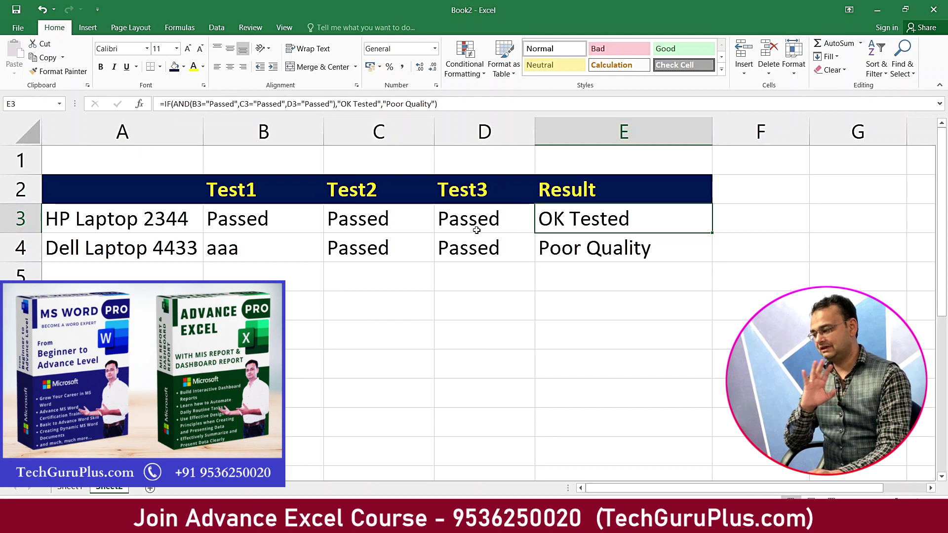
click(629, 249)
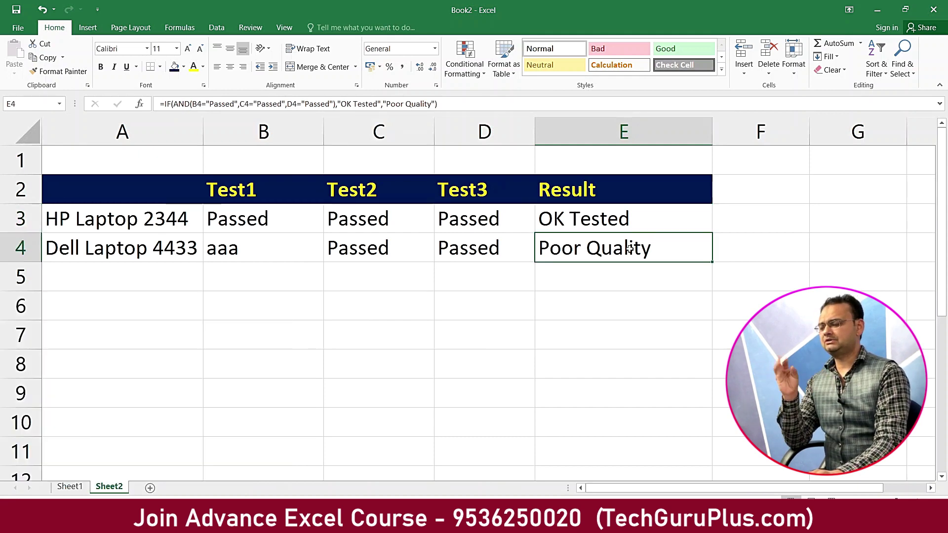
double_click(629, 249)
drag(771, 275, 852, 281)
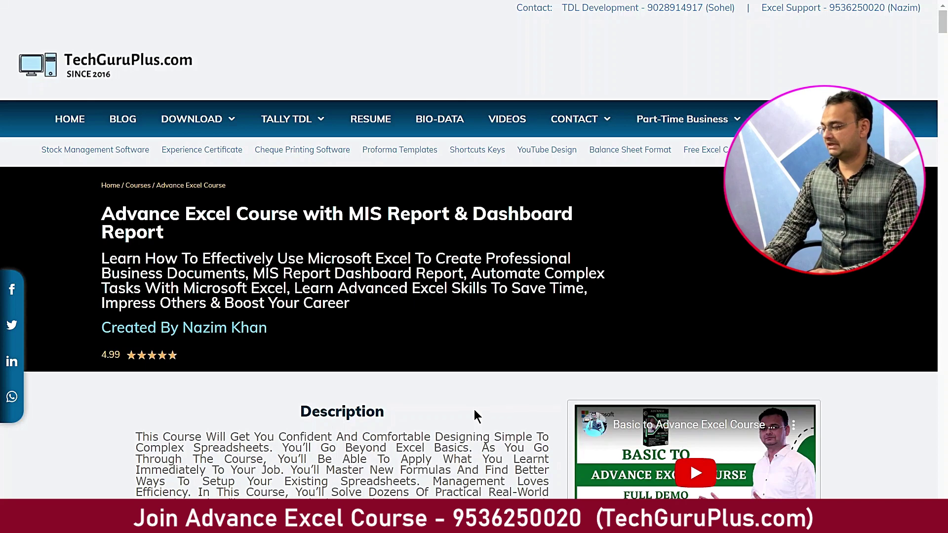
Scroll the Advance Excel Course page to its Table Of Content and back, highlighting the course title
scroll(474, 409, down, 2)
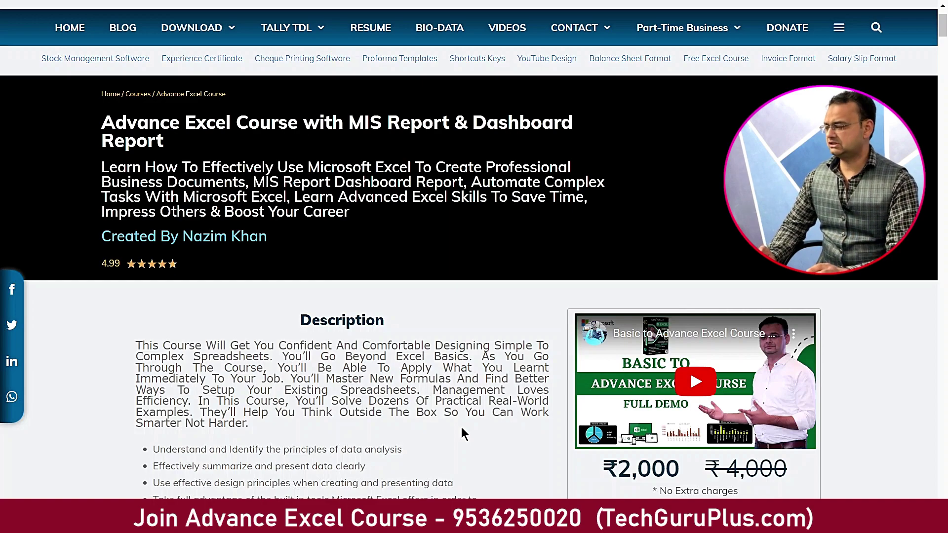
drag(83, 139, 463, 152)
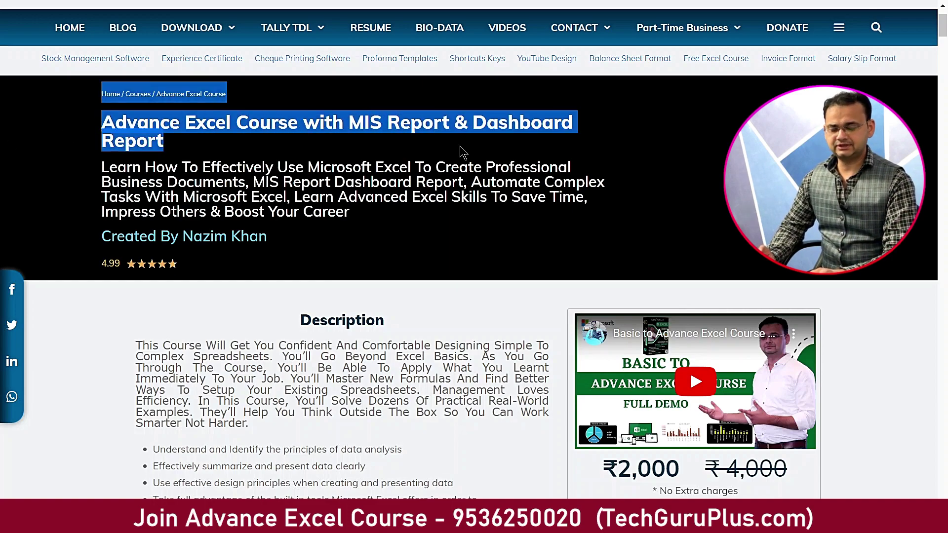
scroll(506, 364, down, 5)
scroll(482, 406, down, 5)
scroll(478, 413, down, 5)
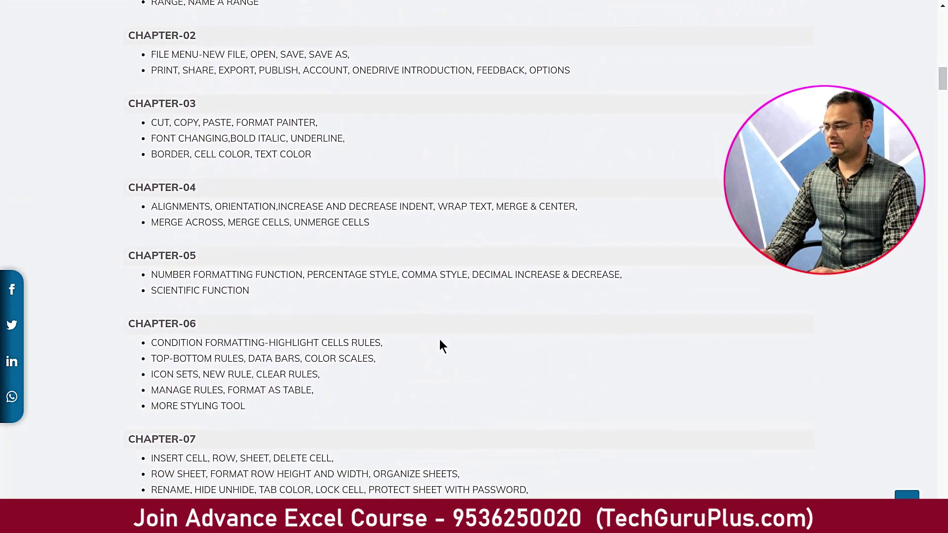
scroll(440, 345, up, 3)
scroll(132, 142, up, 12)
drag(477, 180, 346, 180)
mouse_move(518, 180)
mouse_down()
mouse_move(578, 188)
mouse_move(573, 224)
mouse_up()
click(431, 200)
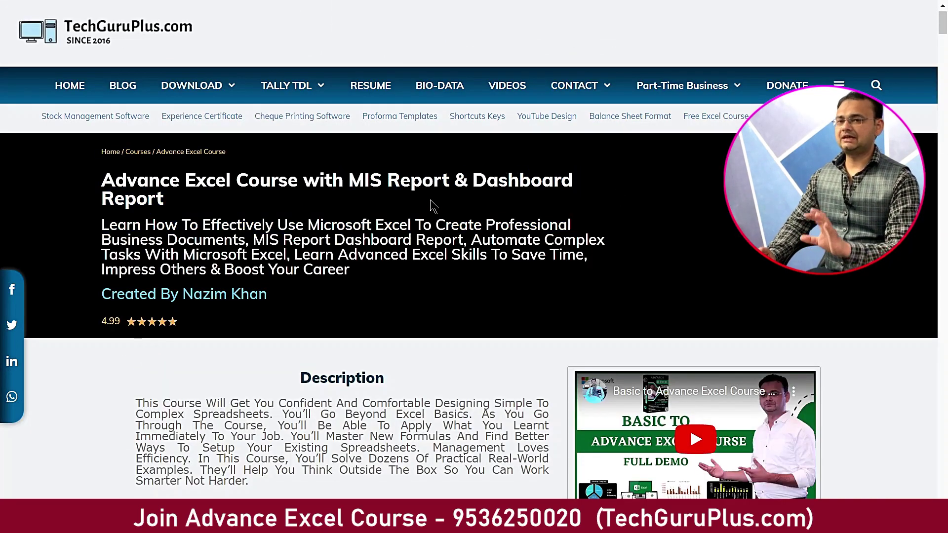
scroll(430, 199, down, 7)
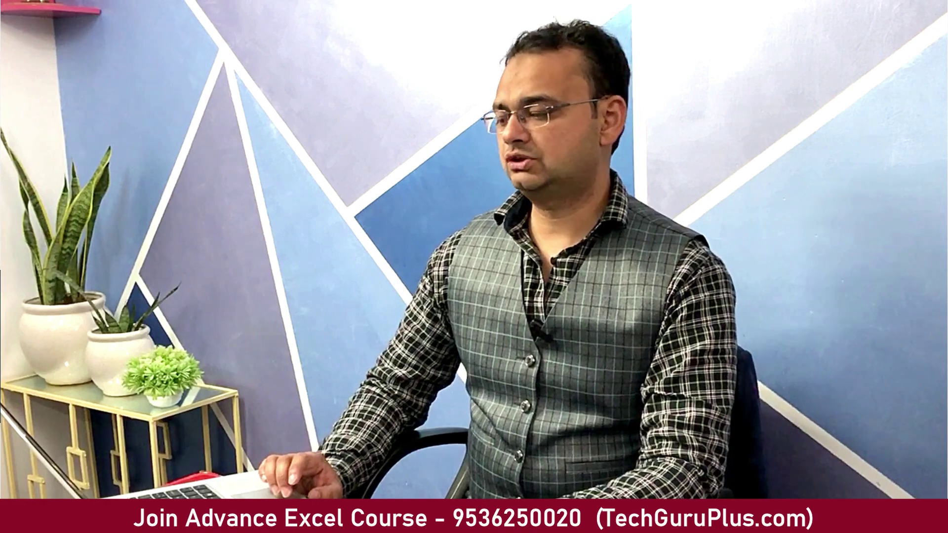